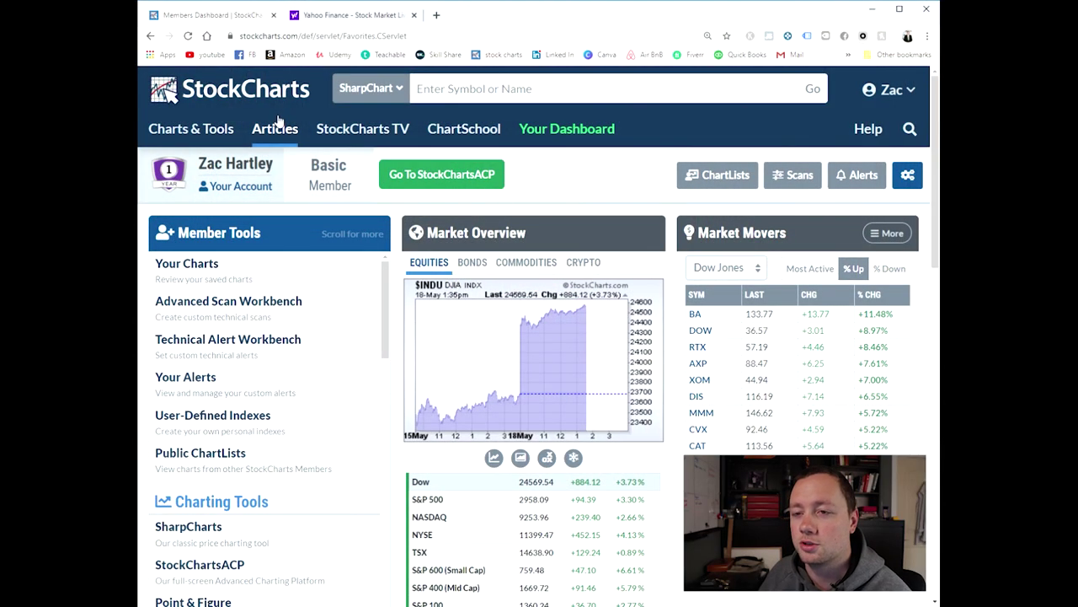
Step: Open the Default List of saved charts and bring up the $INDU Dow Jones Industrial Average chart
scroll(383, 337, "down", 10)
scroll(427, 348, "down", 1)
scroll(428, 348, "down", 6)
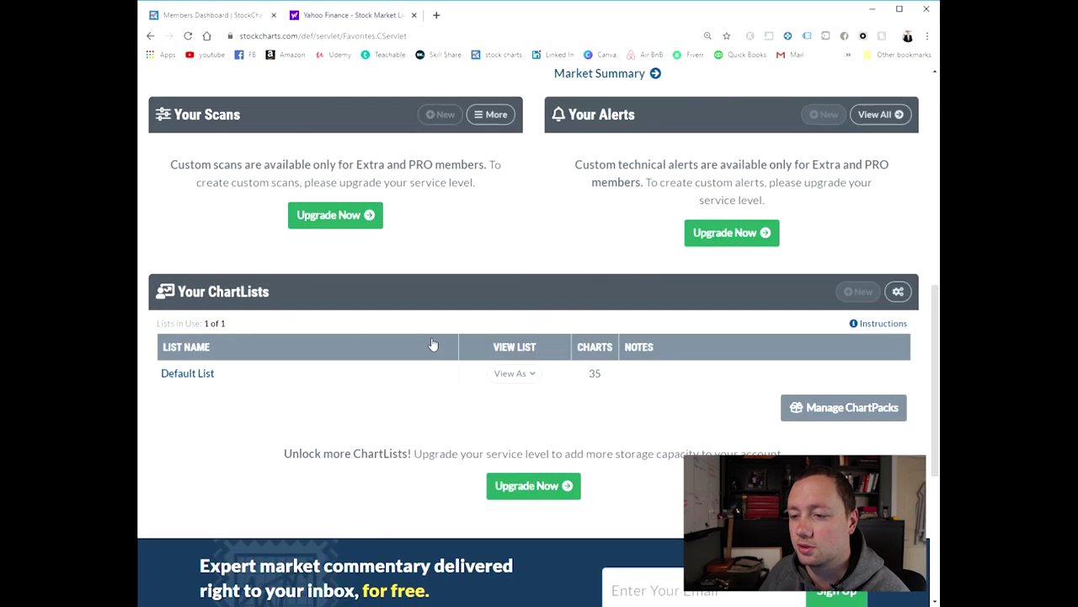
left_click(189, 373)
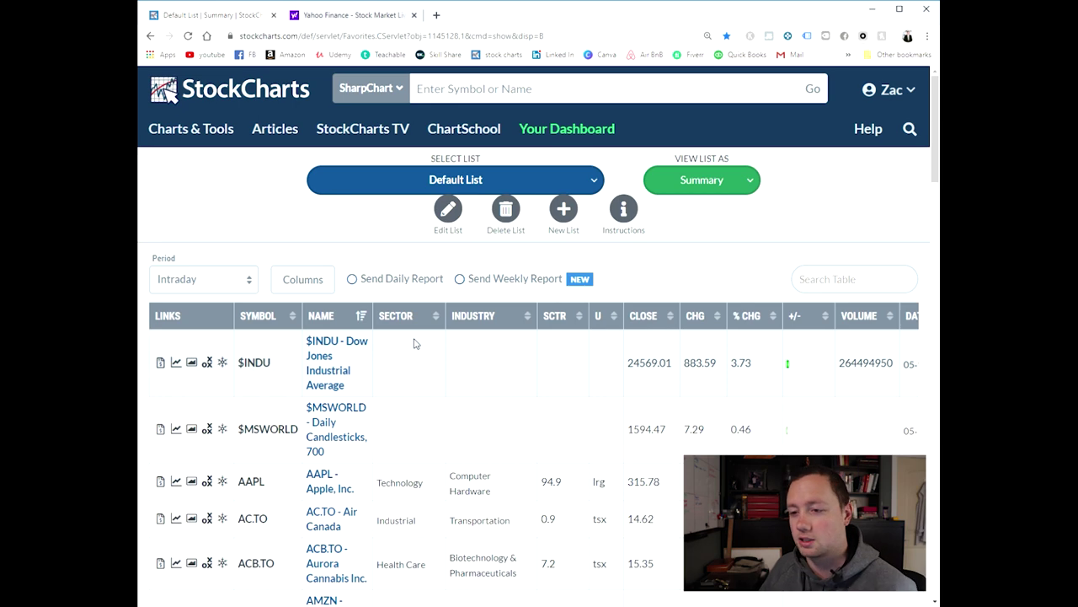
left_click(323, 346)
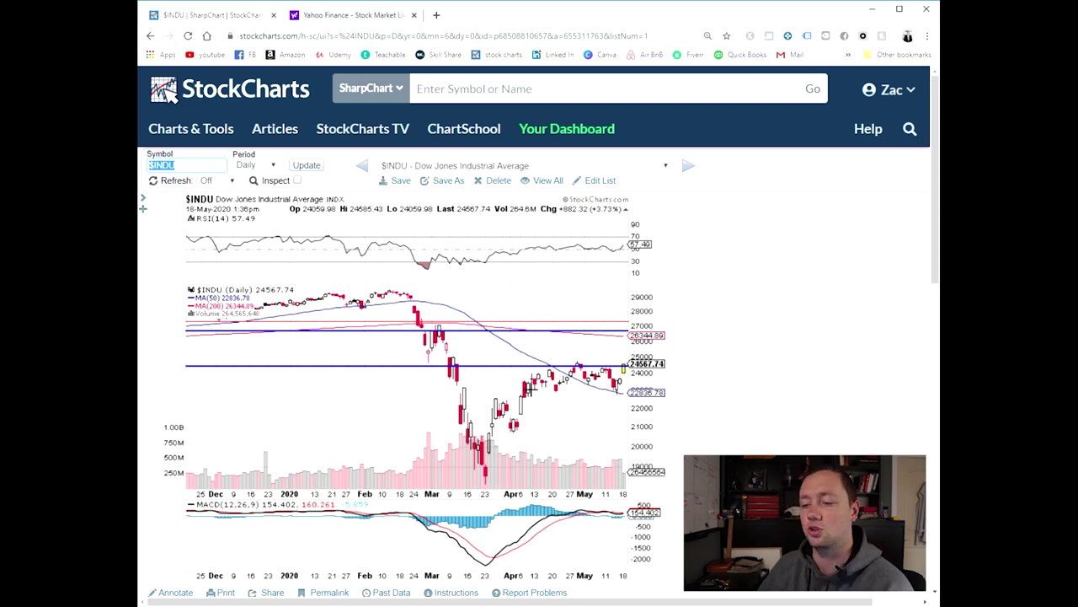
Step: Annotate the Dow chart with a horizontal support line at about 22,700 from early April onward, and close the annotation view
scroll(253, 485, "down", 2)
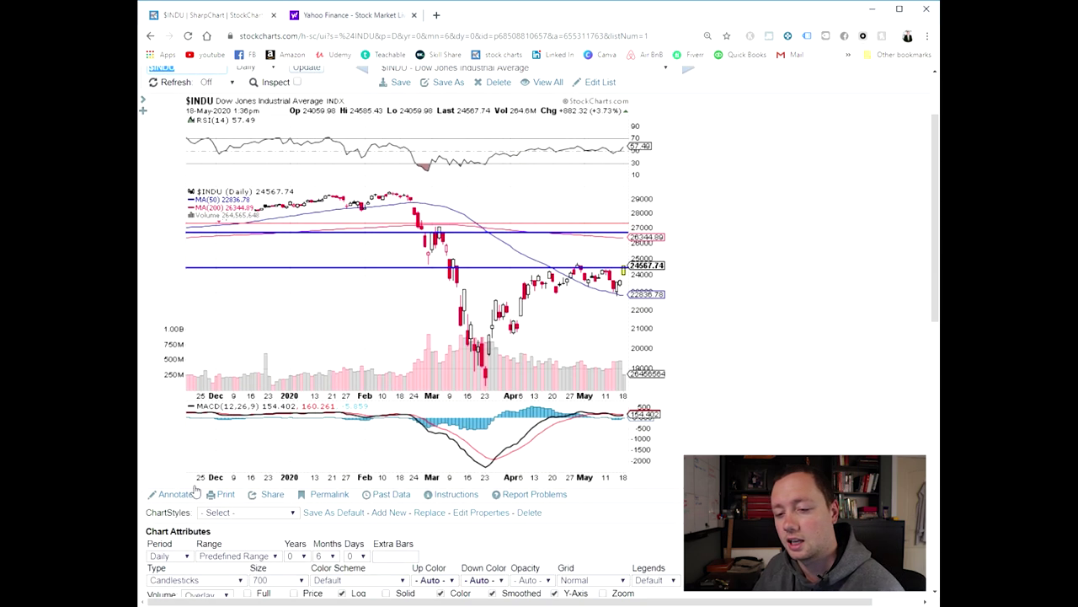
left_click(185, 498)
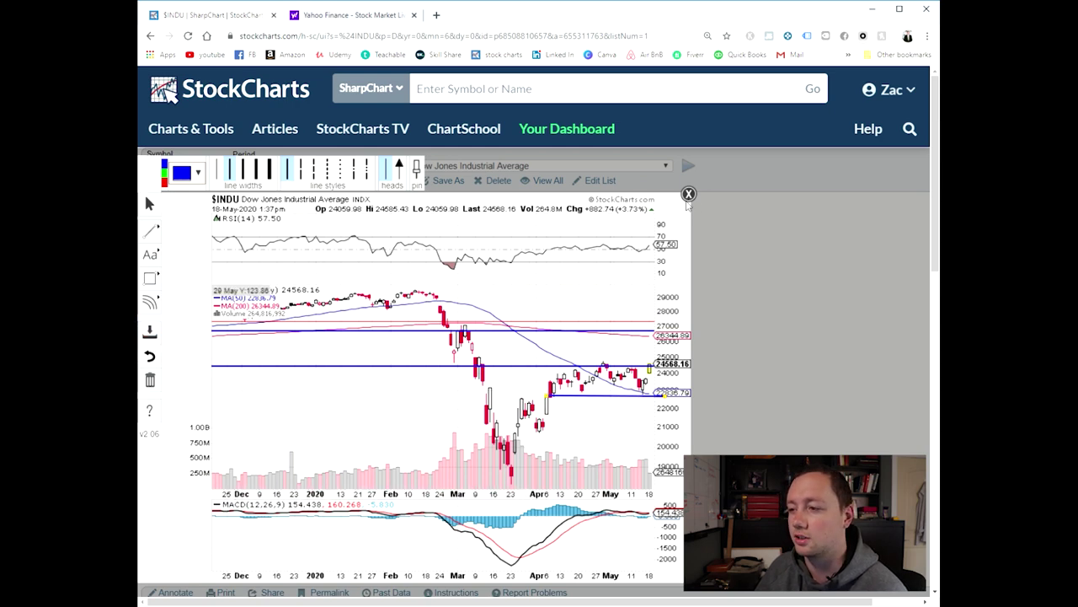
left_click(689, 195)
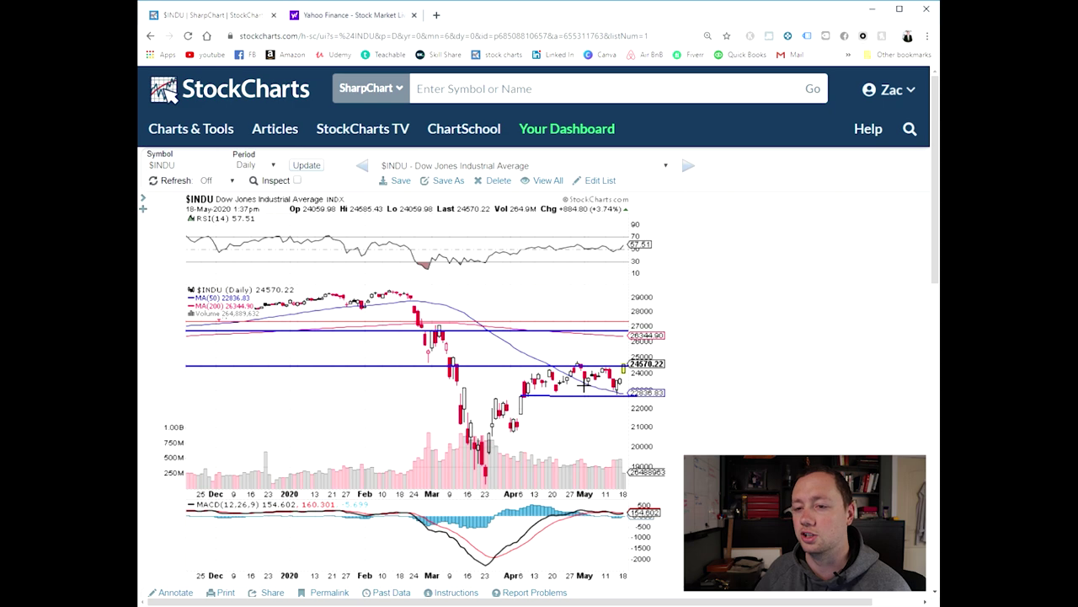
Step: Go to the $MSWORLD chart and annotate its April–May recovery with two rising trend lines forming a channel
left_click(688, 166)
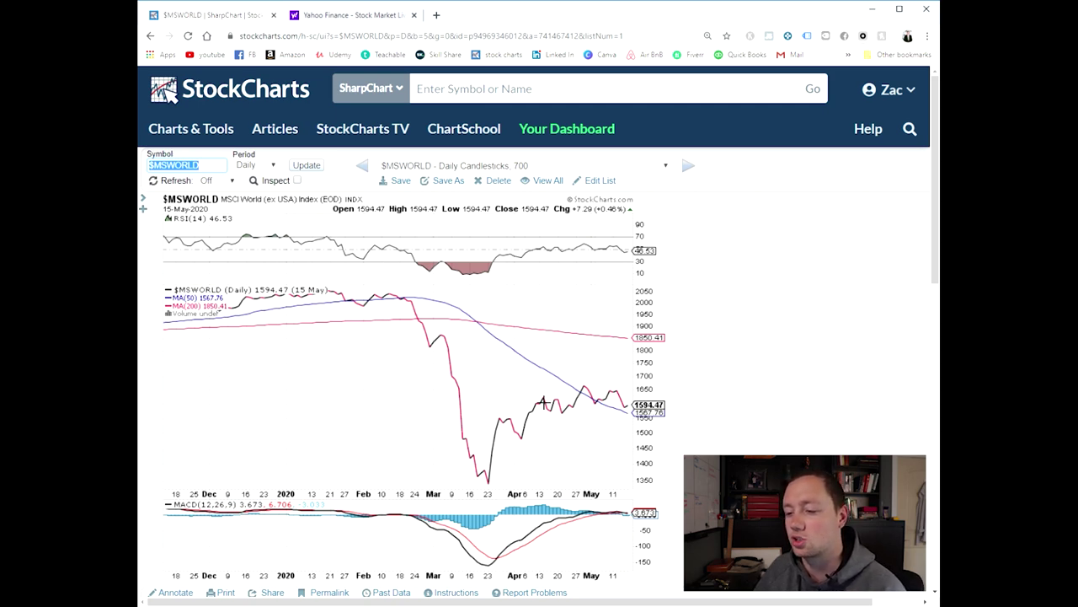
scroll(245, 557, "down", 2)
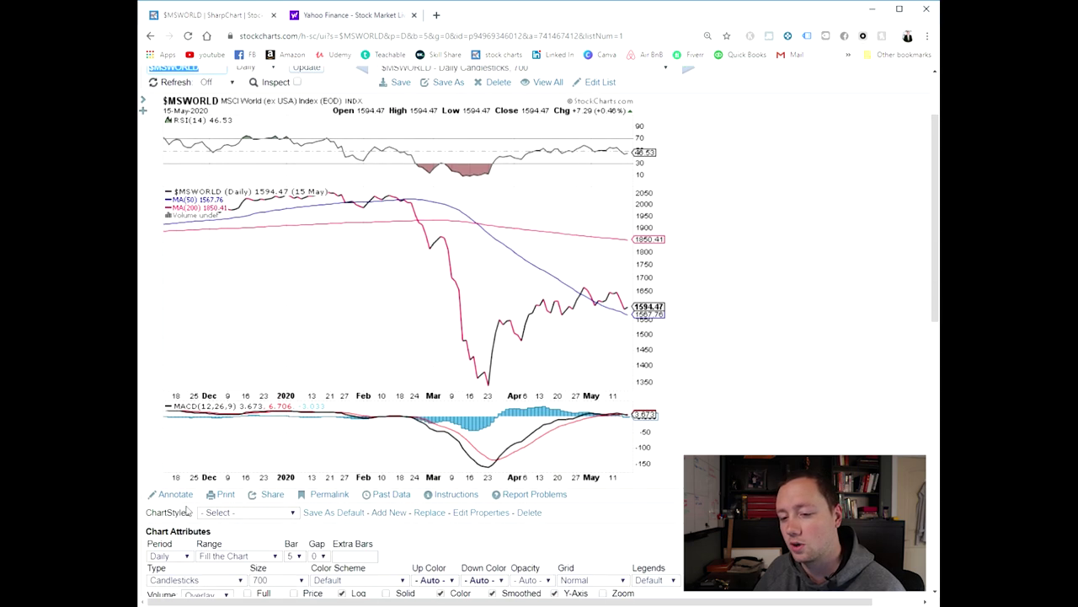
left_click(175, 498)
left_click_drag(522, 419, 653, 372)
left_click_drag(536, 448, 689, 392)
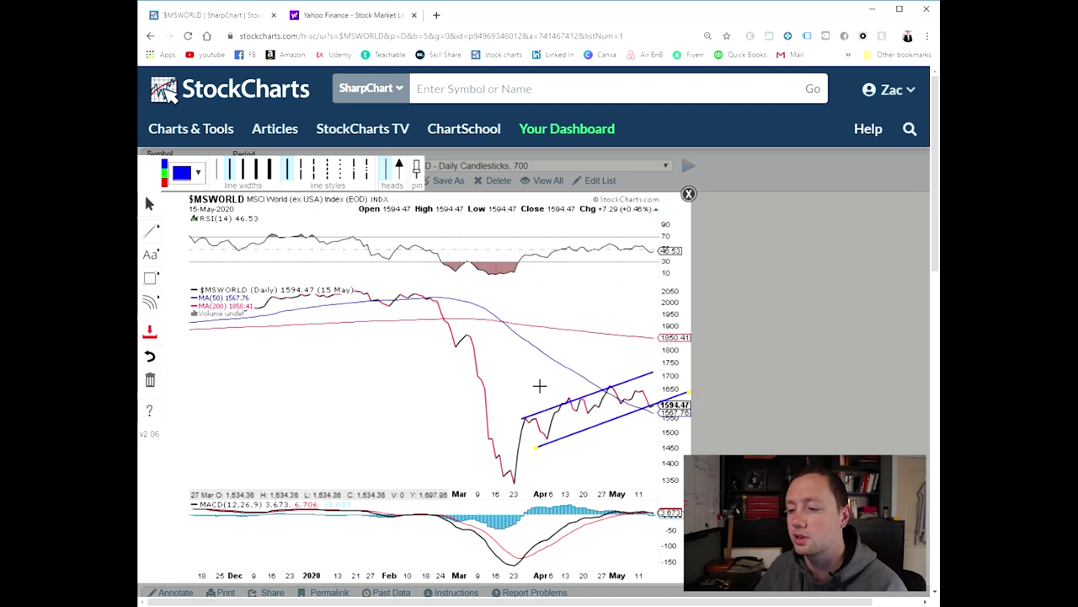
Step: Draw a horizontal resistance line at about 1,645 across the $MSWORLD April–May highs and close the annotation view
left_click_drag(543, 388, 678, 395)
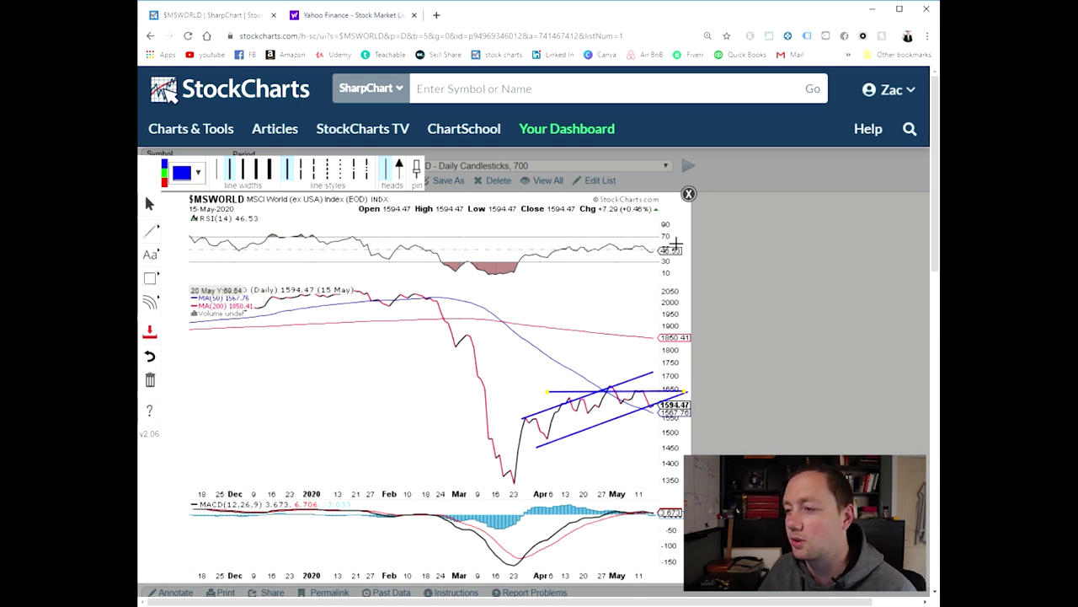
left_click(689, 194)
left_click(528, 357)
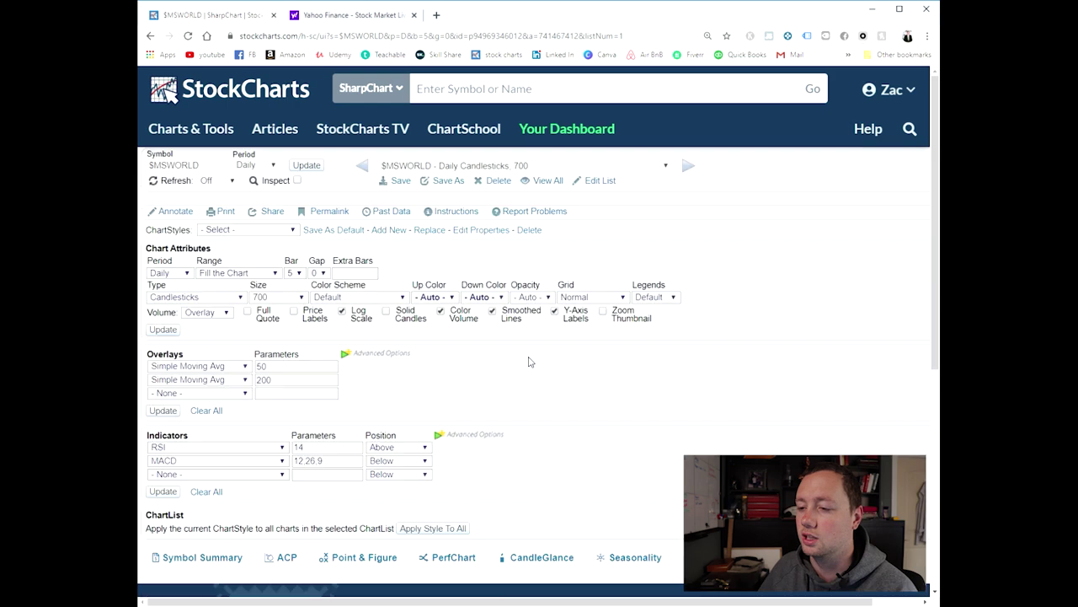
Step: Go to the AAPL chart and add a full-width horizontal line at about 326 along the early 2020 peak
left_click(689, 167)
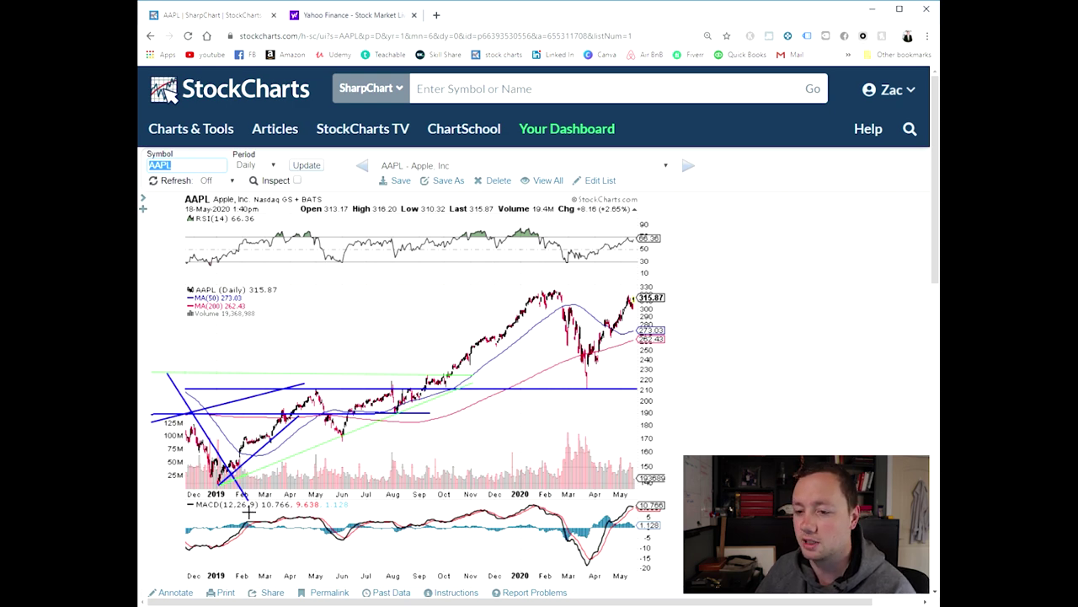
left_click(199, 594)
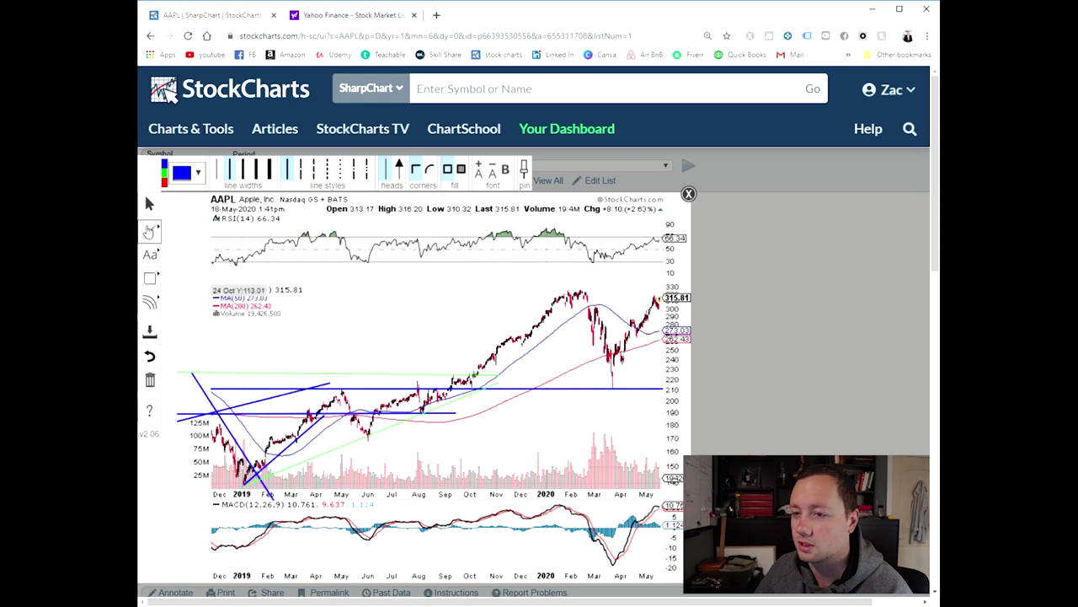
left_click(150, 234)
left_click(214, 278)
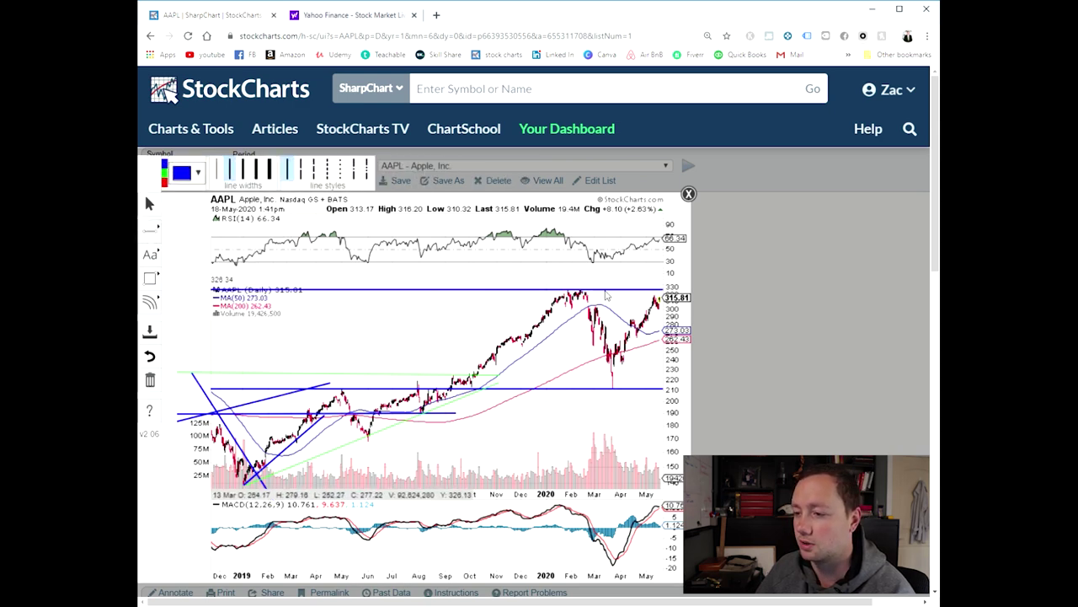
left_click(606, 292)
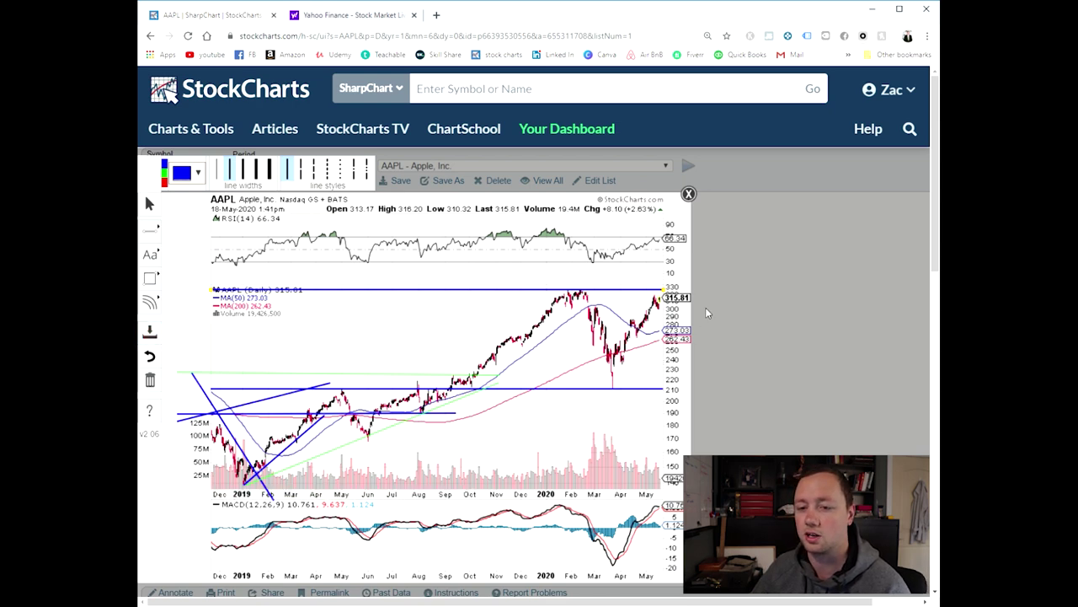
left_click(690, 193)
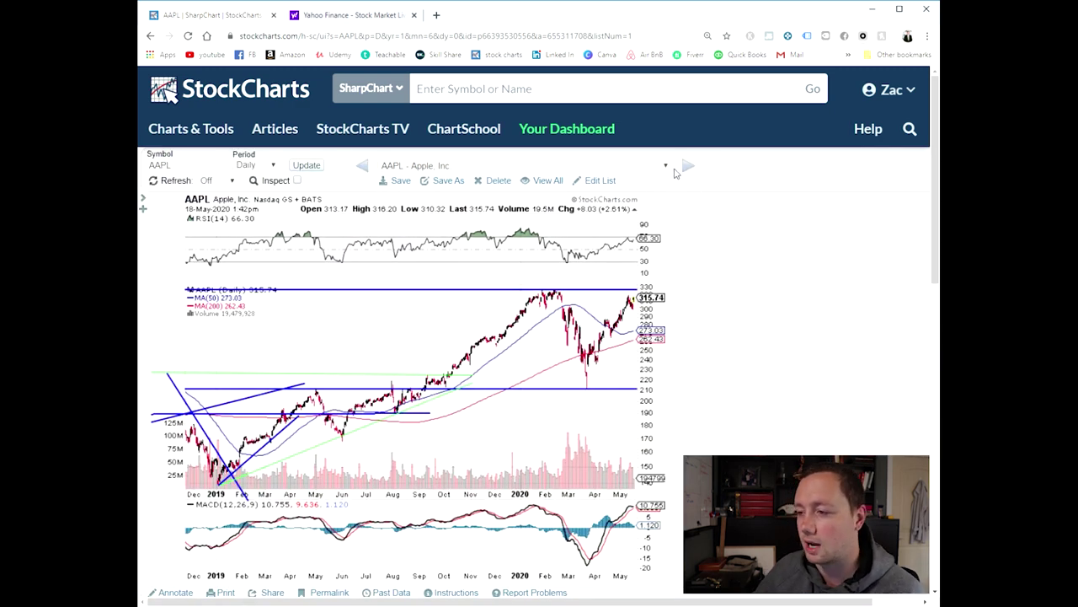
Step: Go to the AC.TO Air Canada chart and draw two rising trend lines framing the March–May price channel
left_click(689, 168)
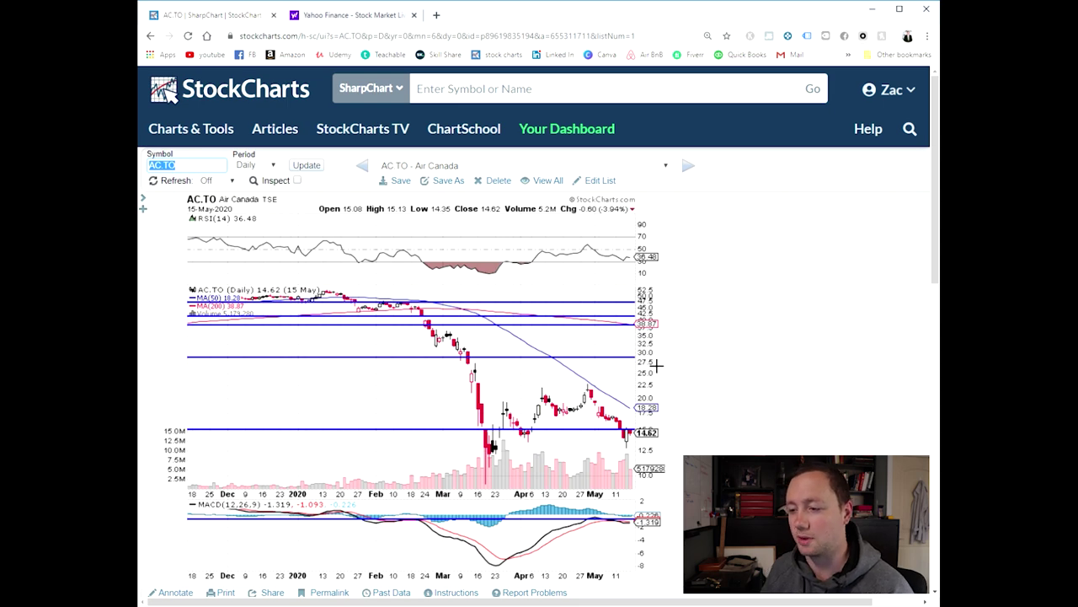
left_click(175, 592)
left_click_drag(505, 473, 645, 388)
mouse_move(490, 438)
left_mouse_down()
mouse_move(631, 361)
mouse_move(638, 340)
left_mouse_up()
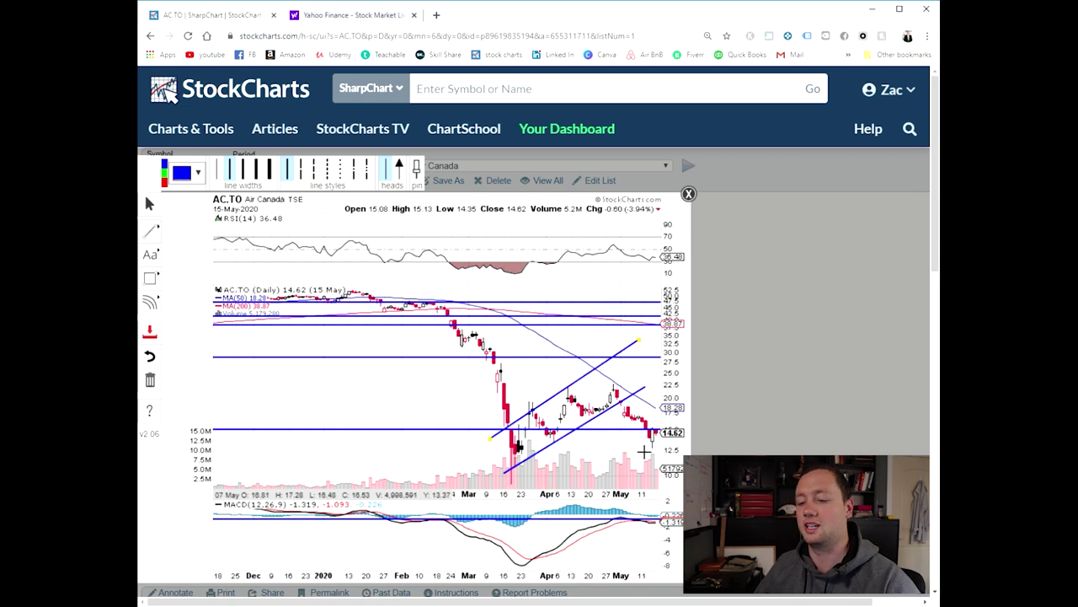
scroll(641, 452, "down", 3)
scroll(642, 452, "up", 3)
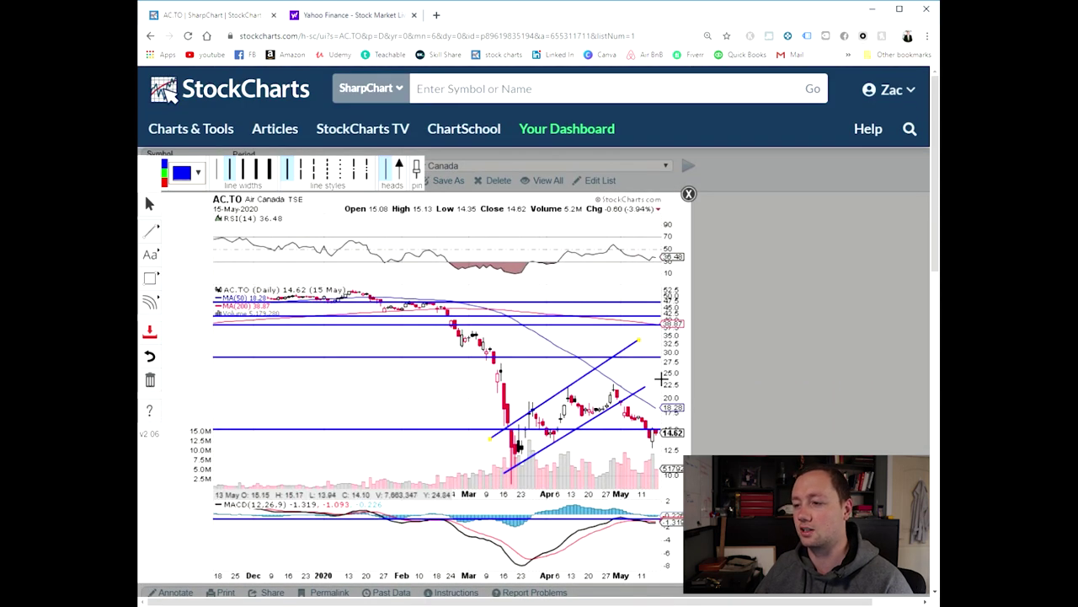
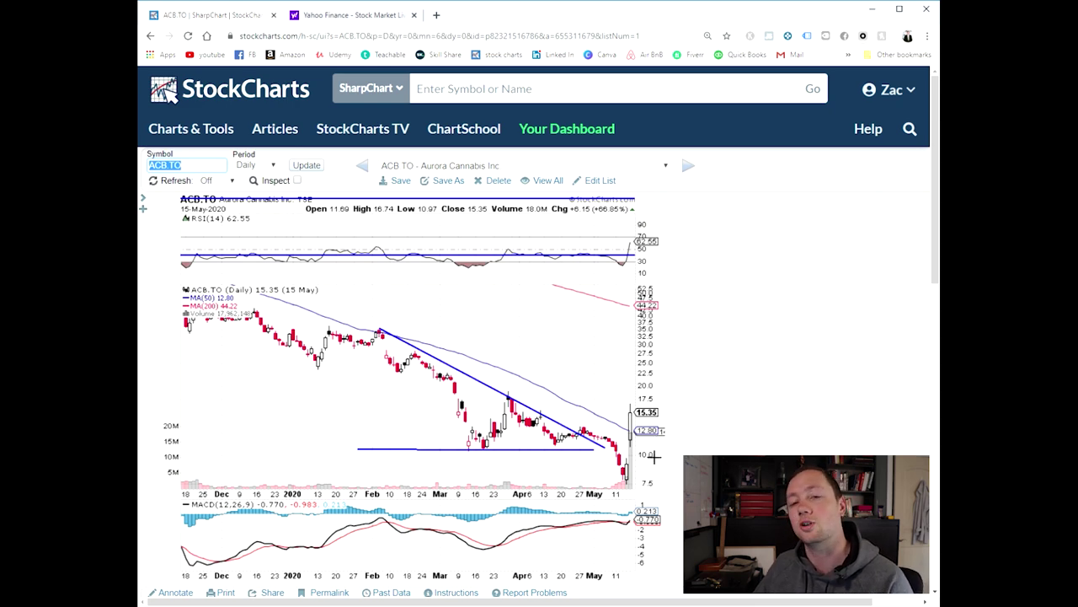
Step: Go to the AMZN chart, draw and save a near-horizontal resistance line along the April–May highs just below 2,500
left_click(688, 167)
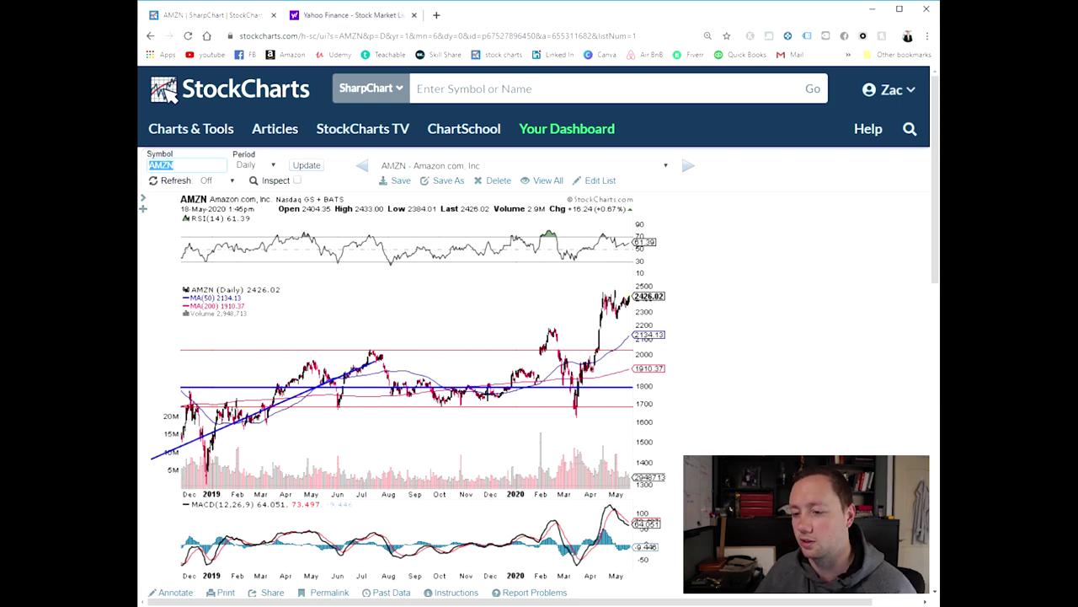
left_click(175, 593)
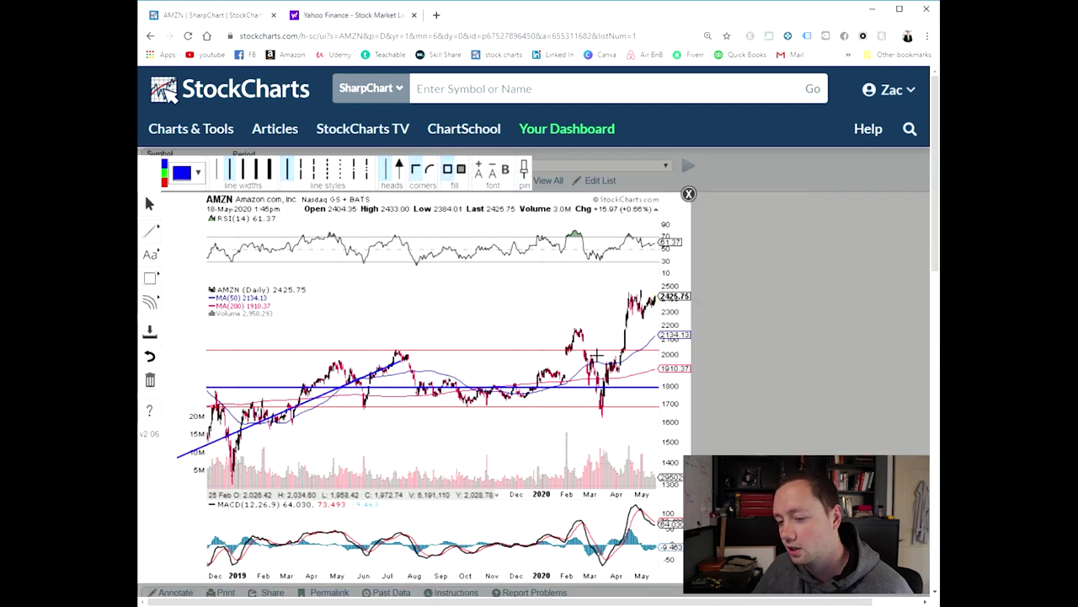
left_click_drag(578, 291, 689, 296)
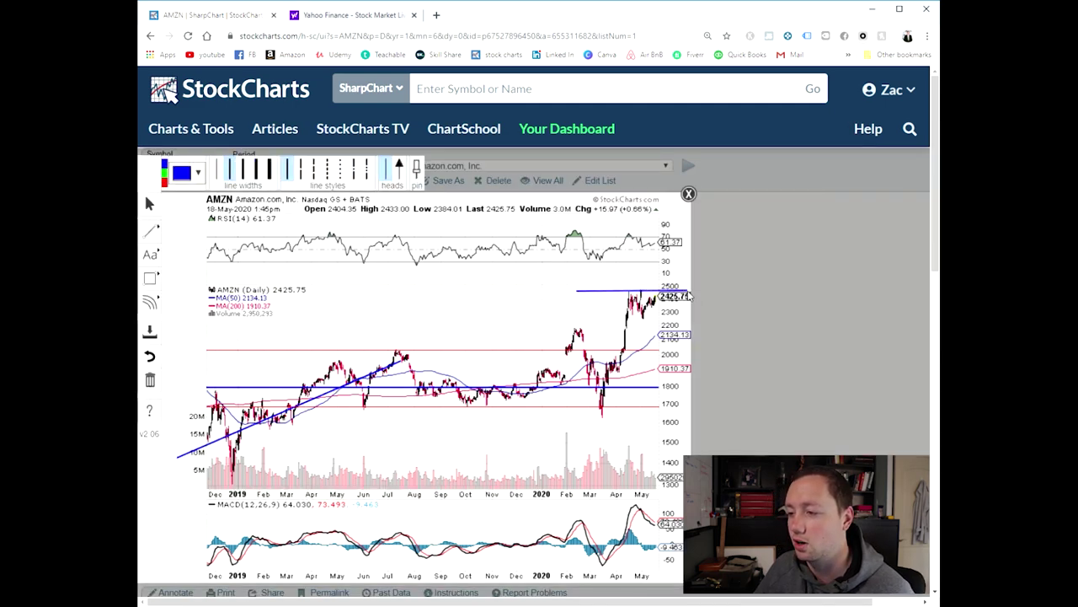
left_click_drag(690, 296, 689, 296)
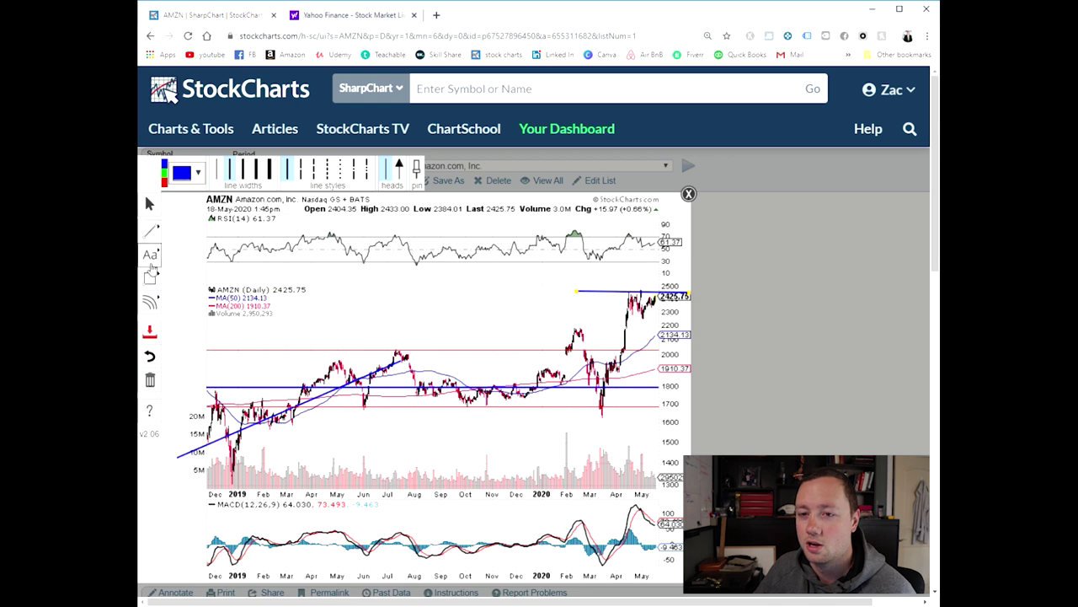
left_click(150, 333)
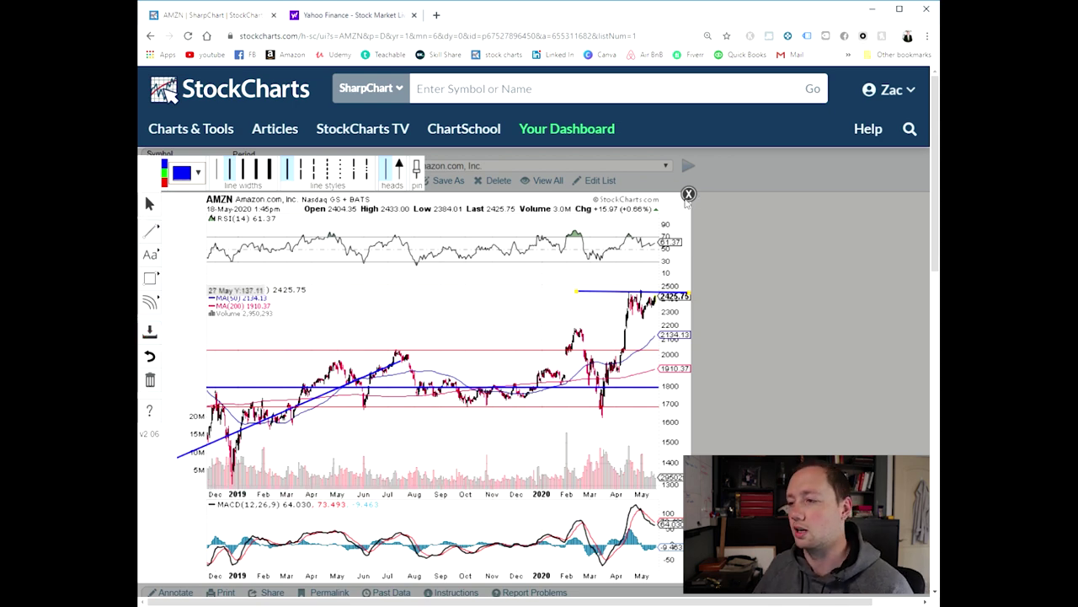
left_click(688, 194)
Step: Shorten the AMZN chart's range to 0 years and 6 months and update the chart
scroll(277, 434, "down", 3)
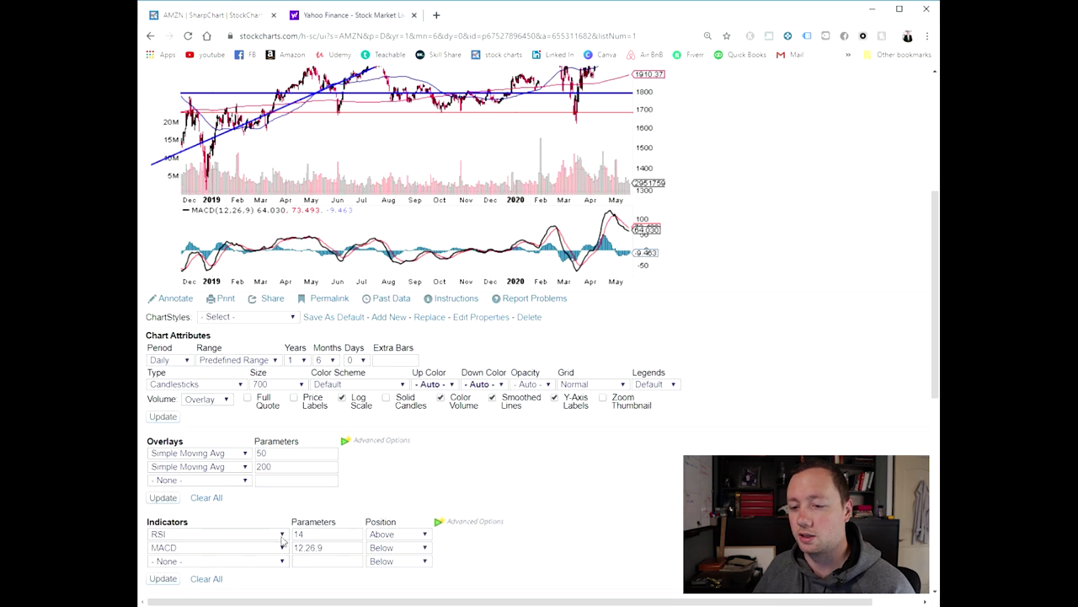
left_click(296, 359)
left_click(293, 378)
left_click(162, 416)
scroll(697, 371, "down", 1)
scroll(697, 377, "down", 1)
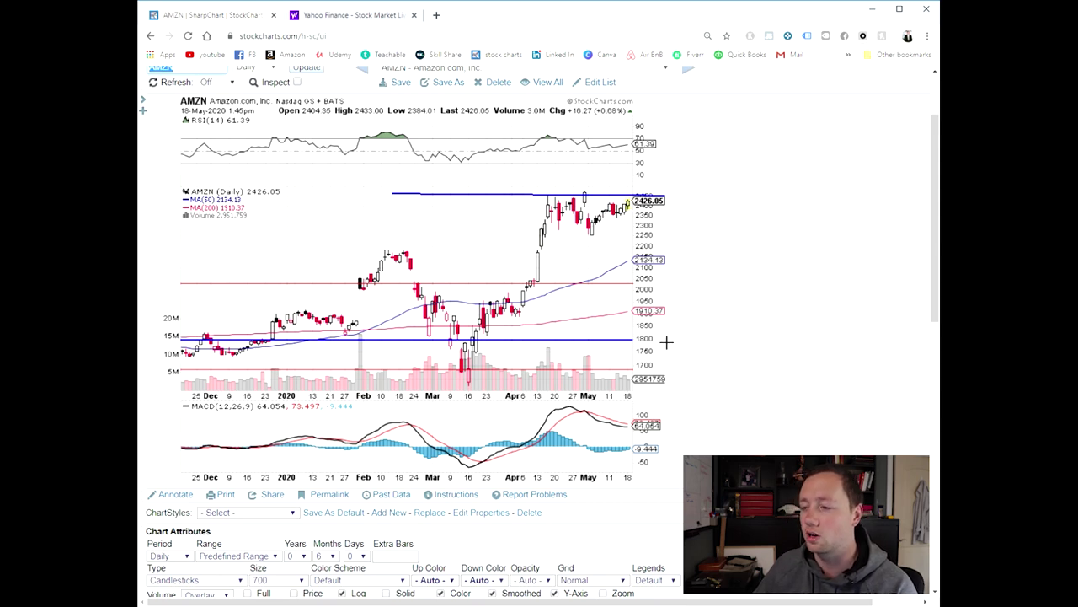
scroll(666, 337, "up", 2)
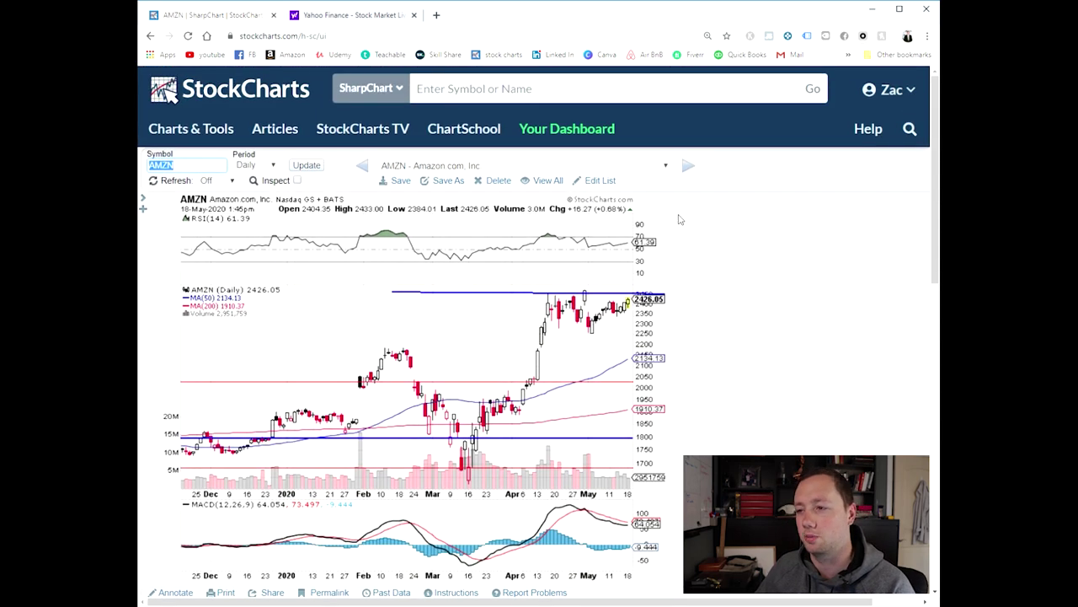
Step: Go to the BABA Alibaba chart and set its range to 2 years and 10 months
left_click(688, 165)
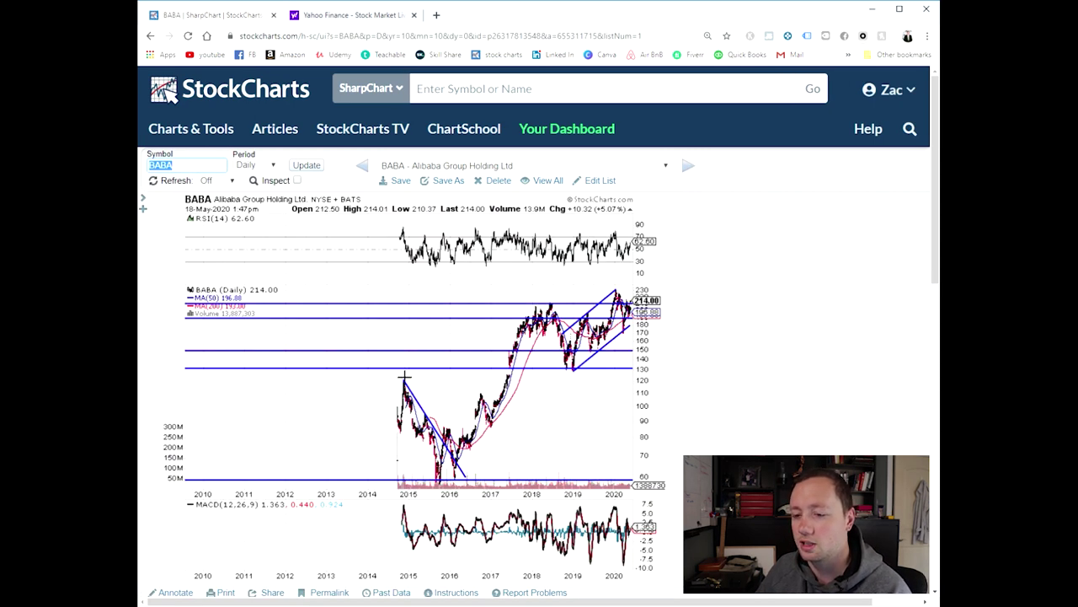
scroll(261, 389, "down", 2)
left_click(296, 458)
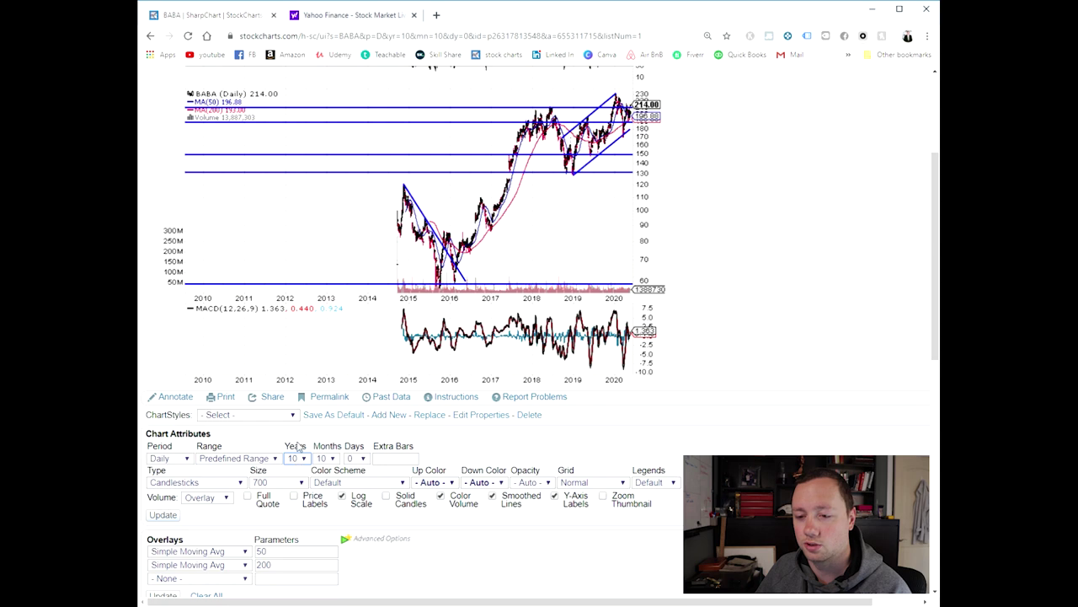
left_click(163, 515)
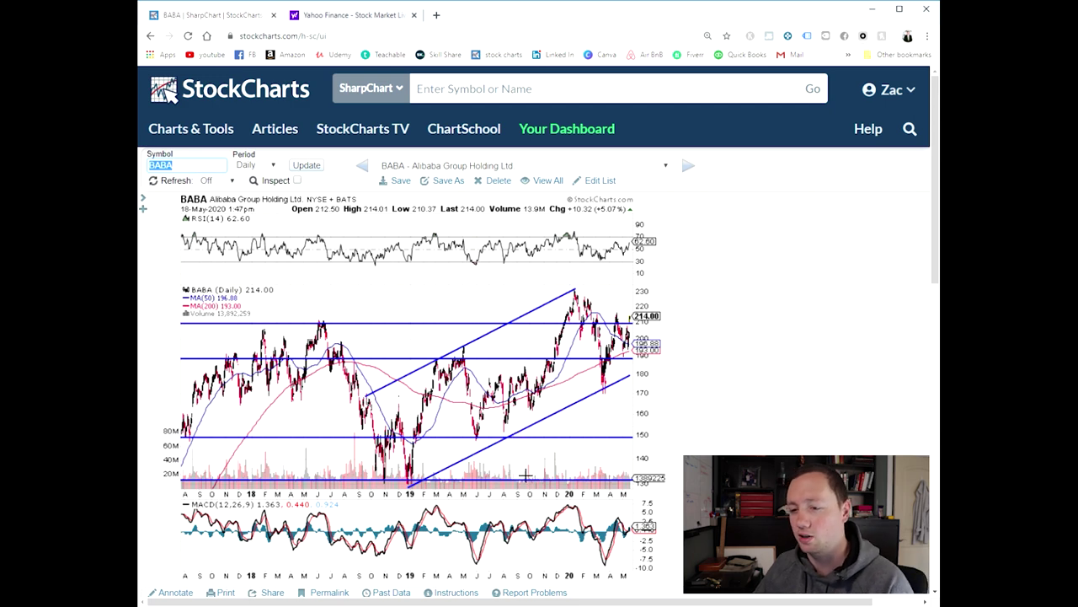
Step: Set the BABA chart's range to 1 year and 10 months
scroll(520, 462, "down", 3)
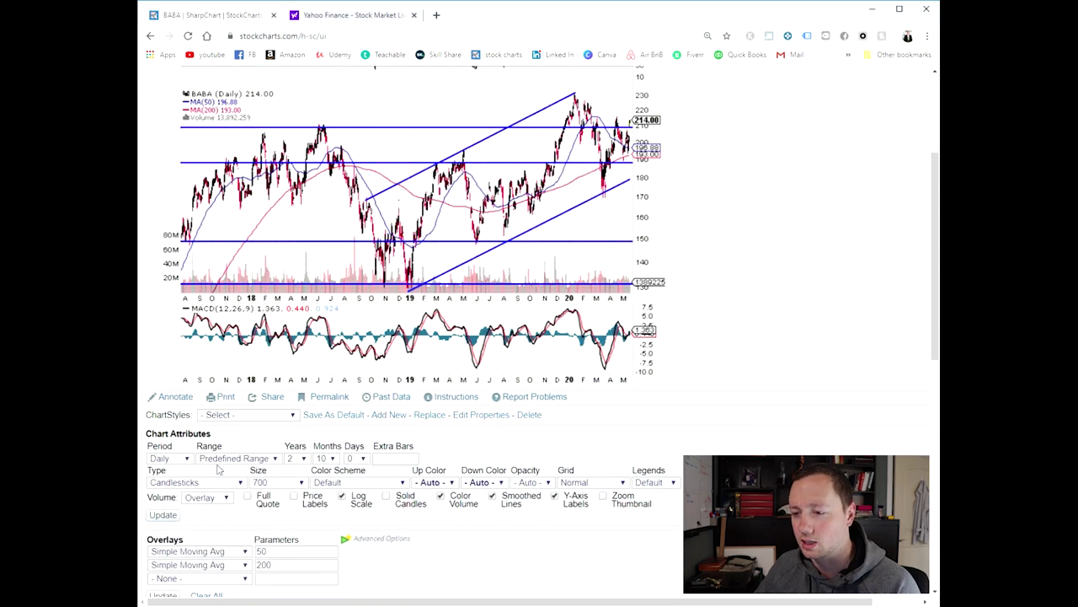
left_click(302, 459)
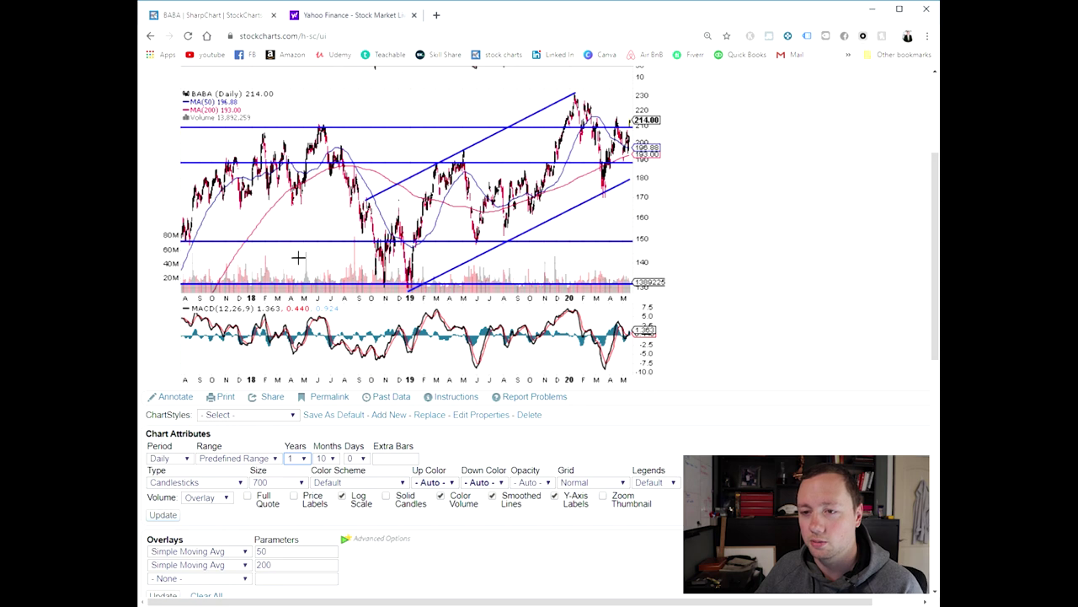
left_click(163, 514)
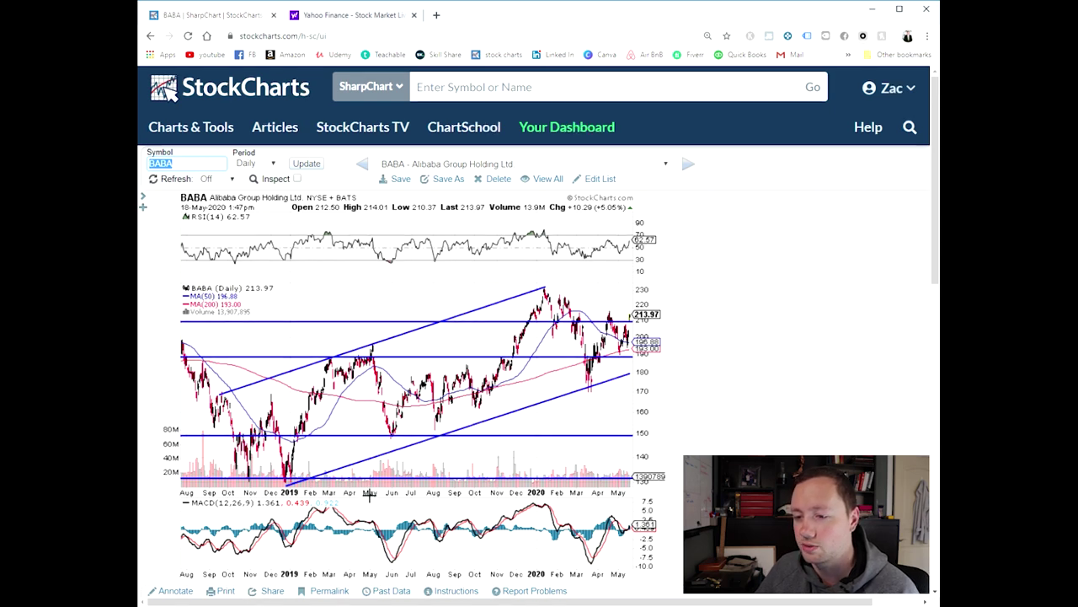
Step: Narrow the BABA chart's range to 0 years and 10 months and update it
scroll(395, 486, "down", 3)
left_click(297, 459)
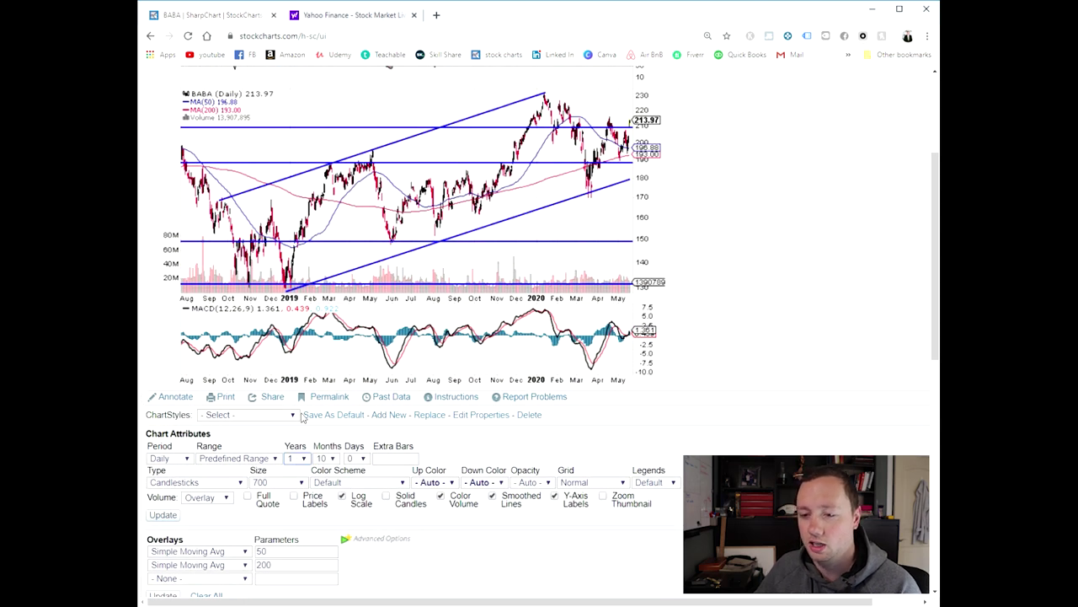
key("0")
left_click(163, 515)
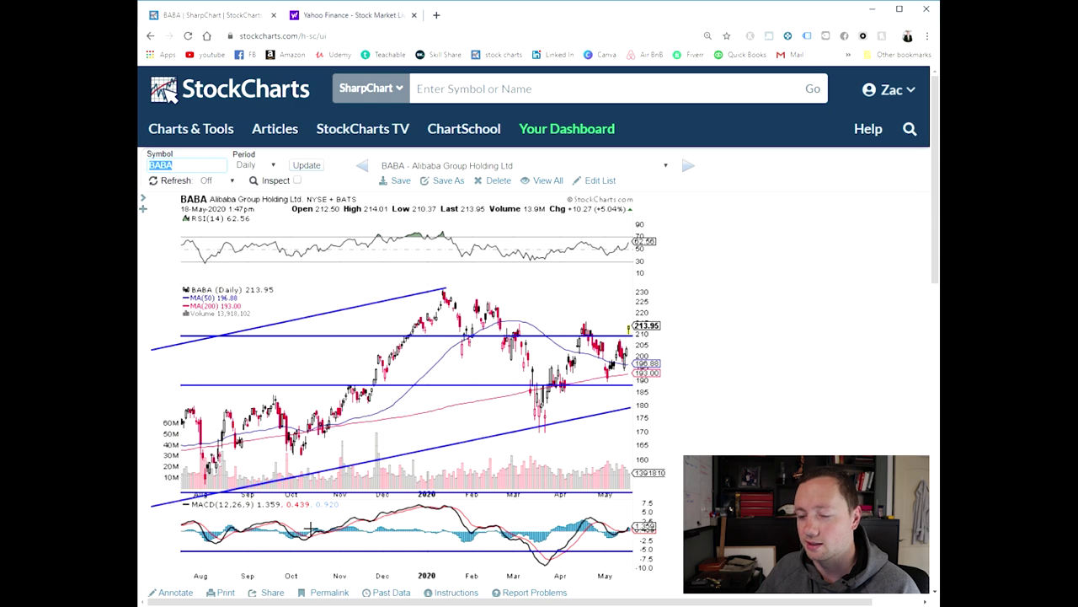
Step: Annotate BABA with a falling trend line from the January high and a rising one from the March low, converging past May
scroll(288, 525, "down", 2)
left_click(176, 496)
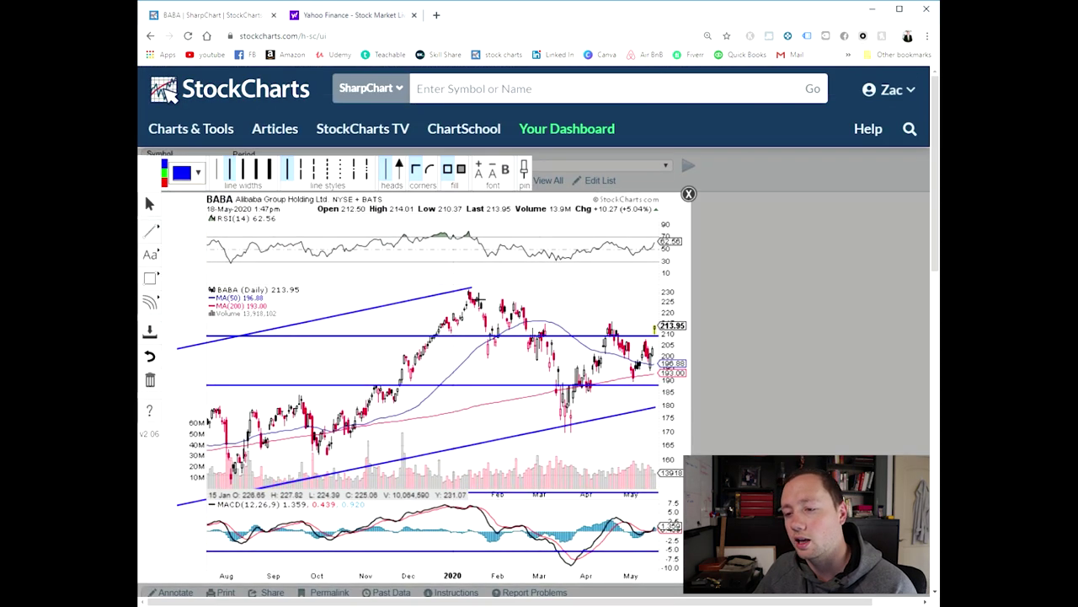
left_click_drag(470, 290, 695, 353)
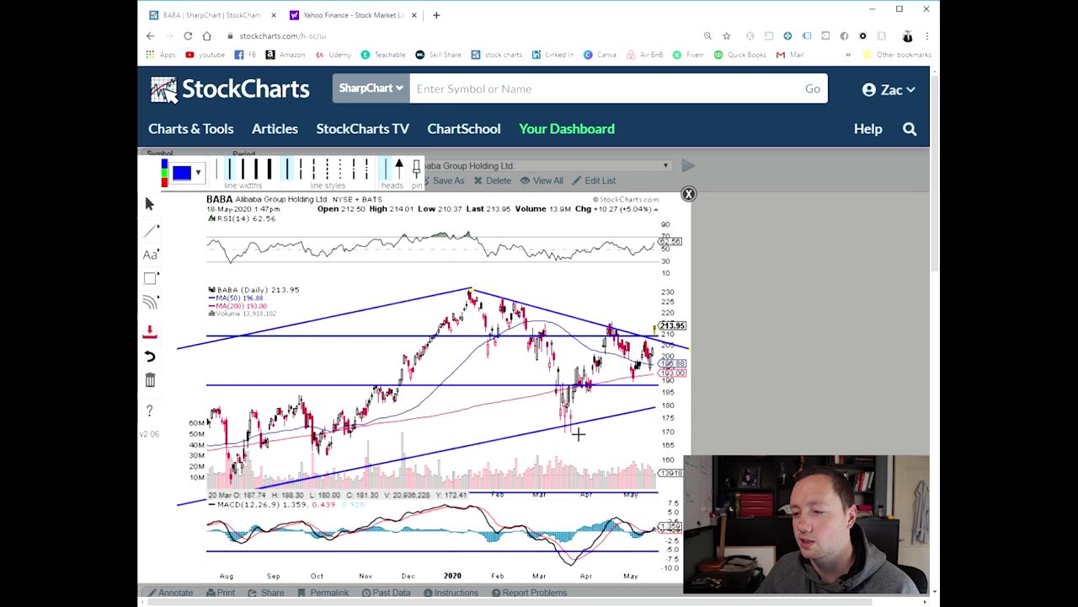
mouse_move(562, 432)
left_mouse_down()
mouse_move(690, 323)
mouse_move(697, 344)
left_mouse_up()
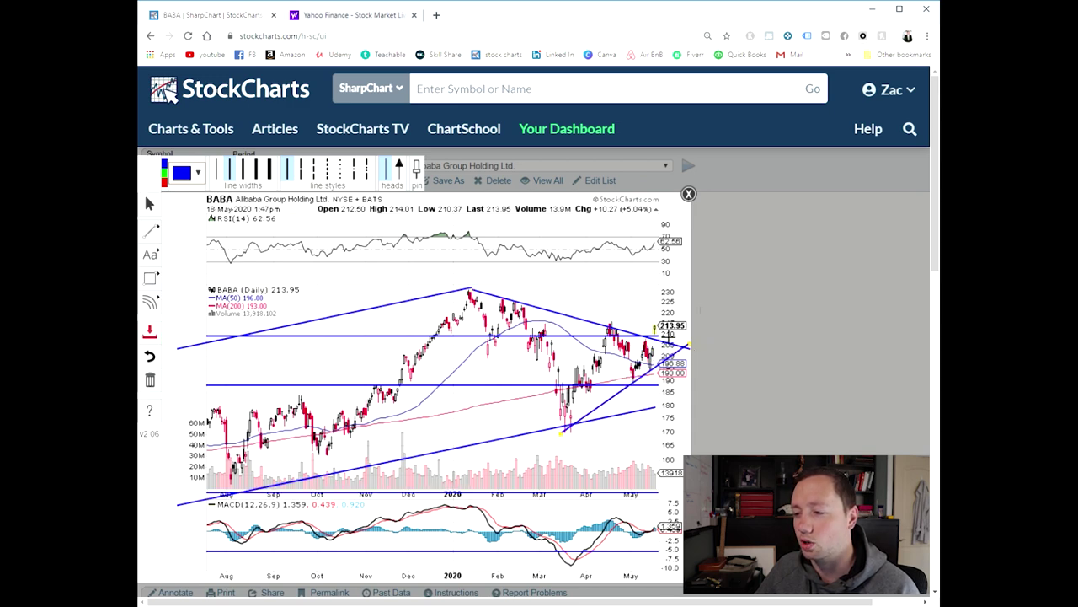